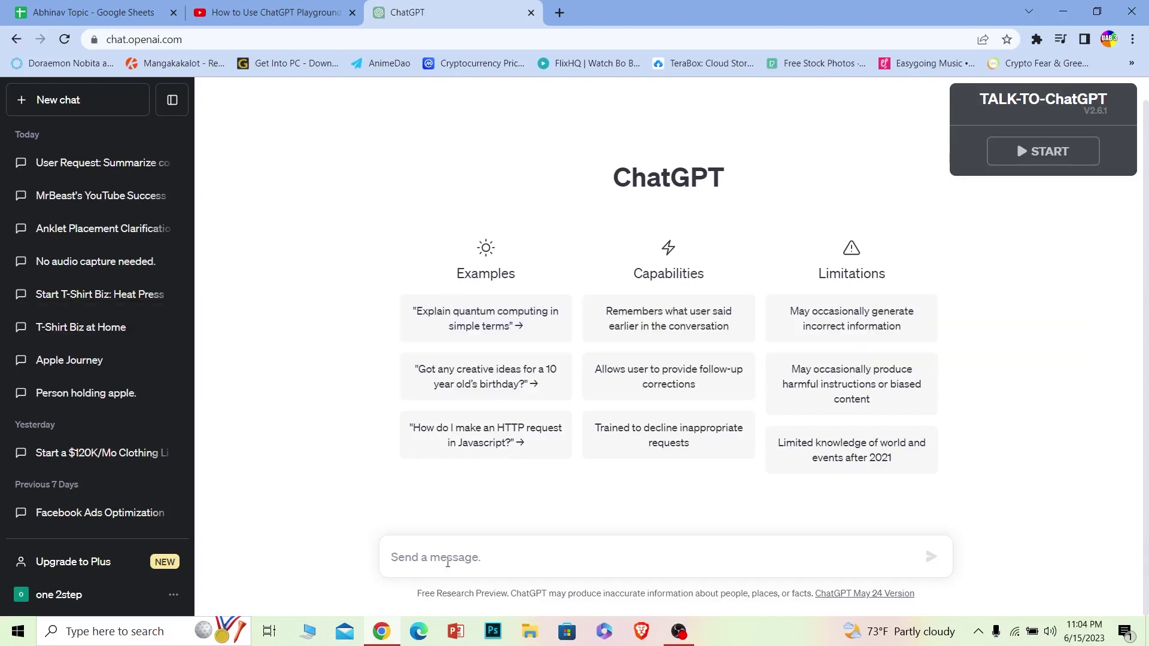
pyautogui.write('heelo')
# Practise multi-line line breaks in a draft, then clear the whole draft.
pyautogui.hotkey('shift', 'Return')
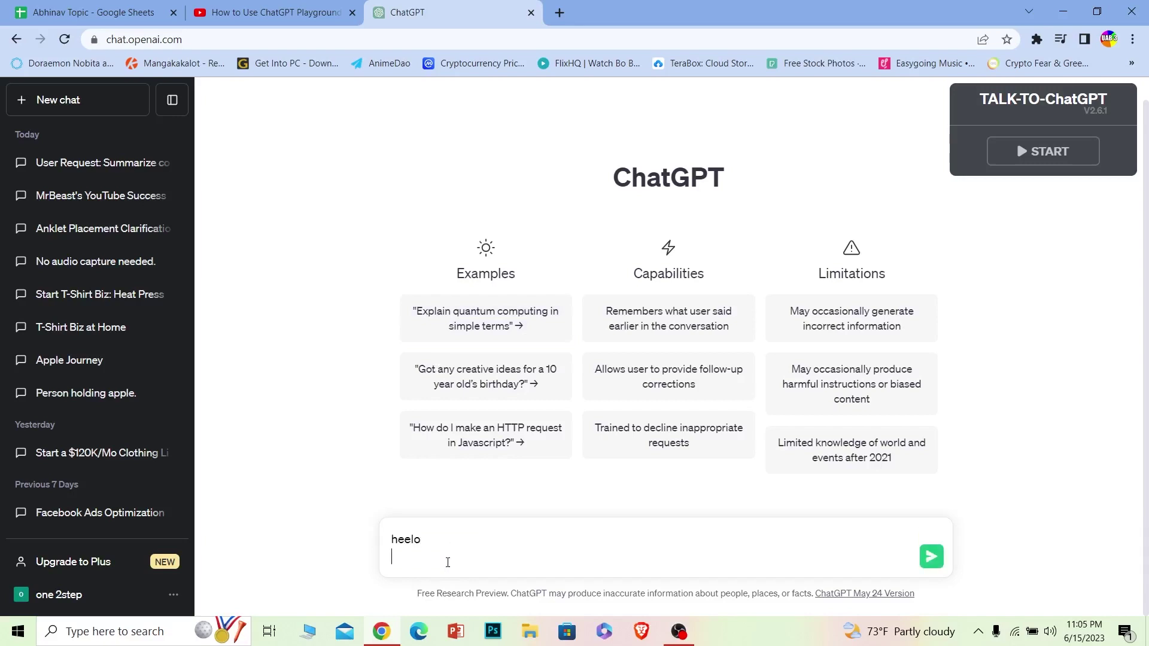
pyautogui.write('djskj')
pyautogui.hotkey('shift', 'Return')
pyautogui.write('djskja')
pyautogui.hotkey('shift', 'Return')
pyautogui.write('hd')
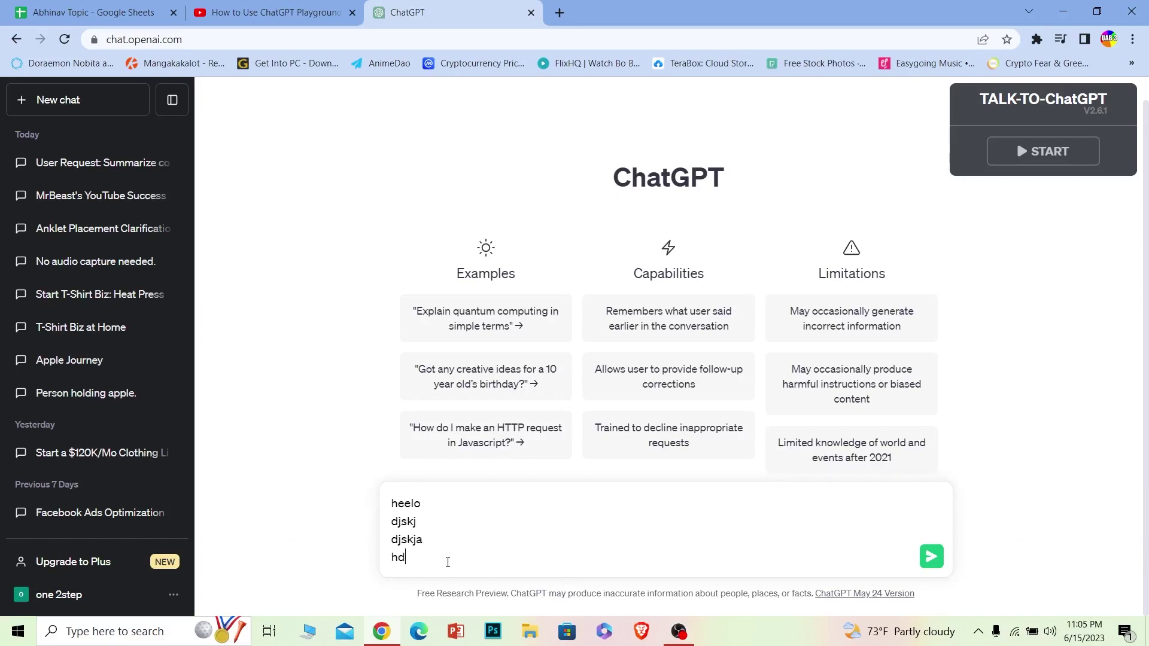
pyautogui.write('jsahj')
pyautogui.hotkey('ctrl', 'a')
pyautogui.press('BackSpace')
# Remove the stray empty line and send the greeting 'hello hi ya'.
pyautogui.hotkey('shift', 'Return')
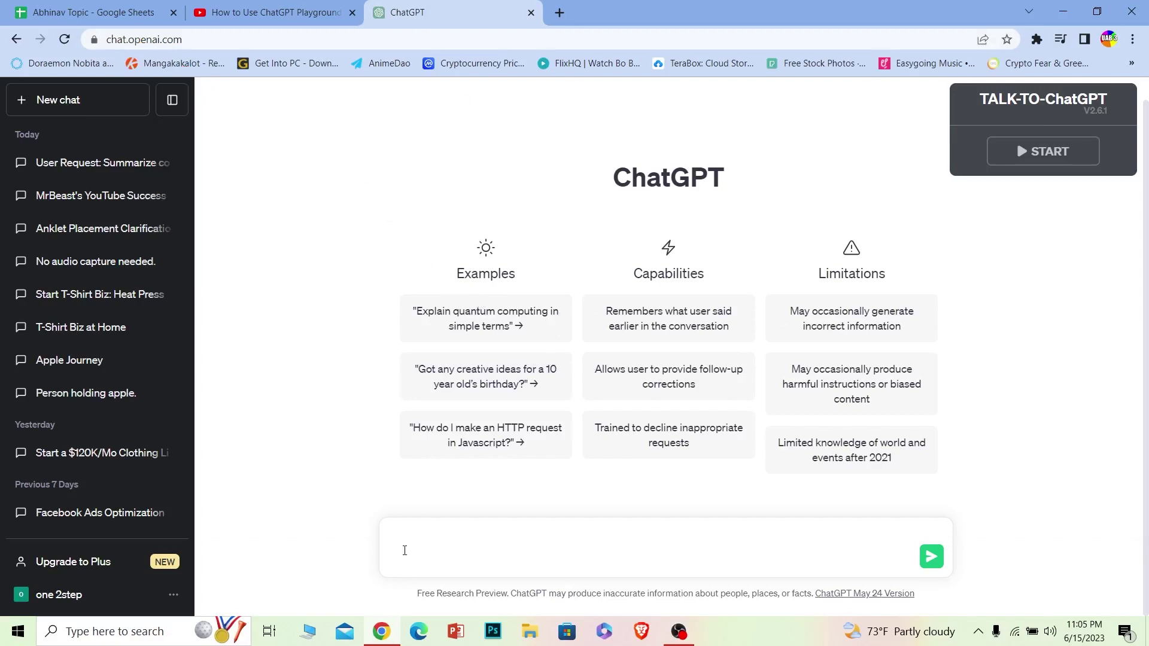
pyautogui.press('BackSpace')
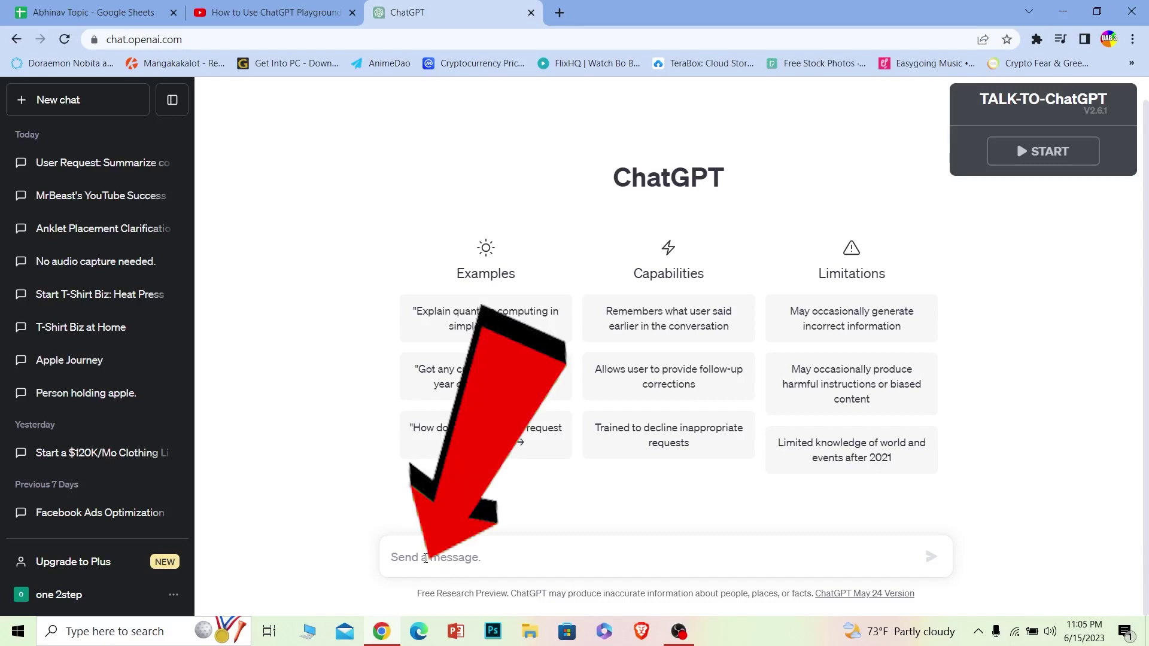
pyautogui.write('h')
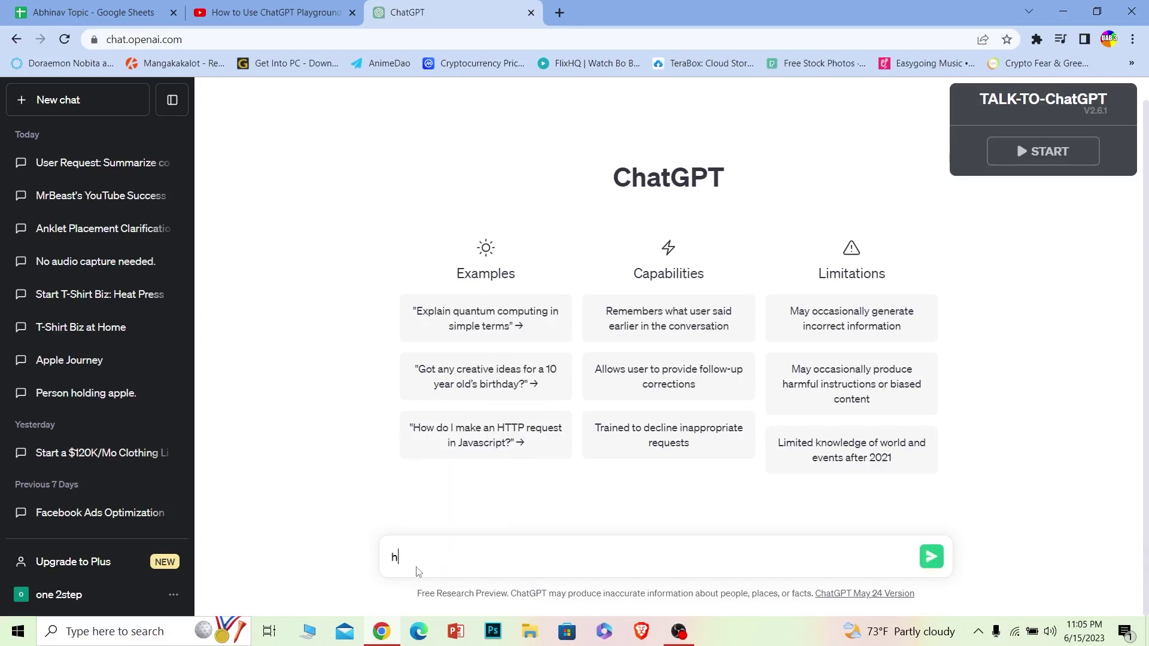
pyautogui.write('ello hi ')
pyautogui.write('ya')
pyautogui.press('Return')
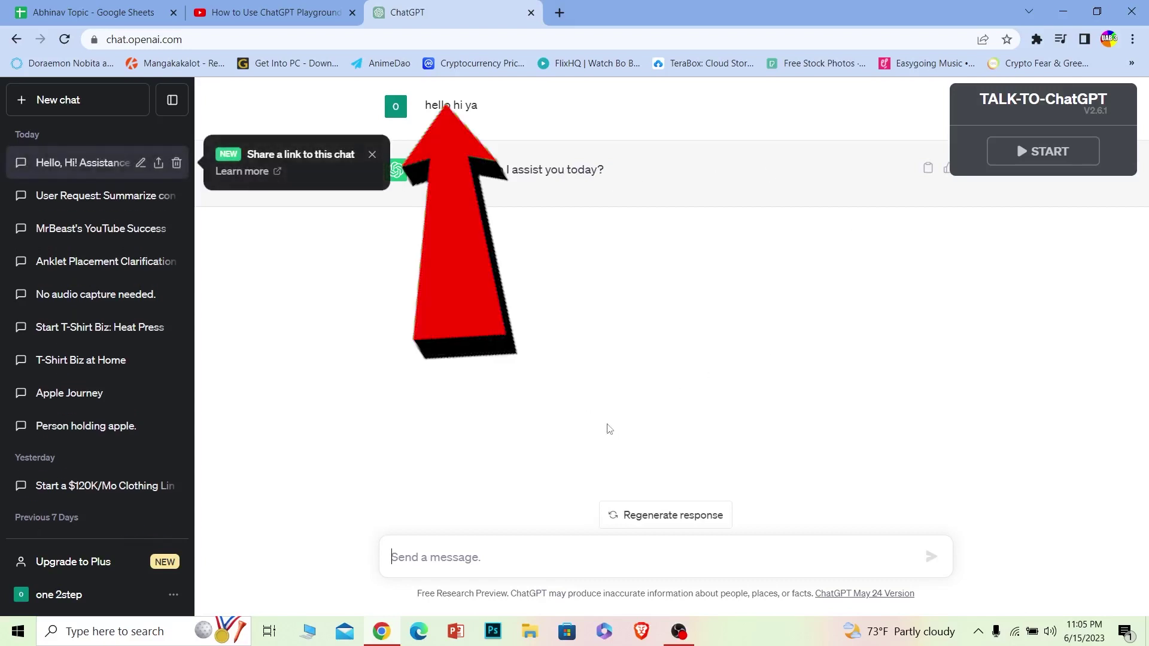
pyautogui.write('hello ')
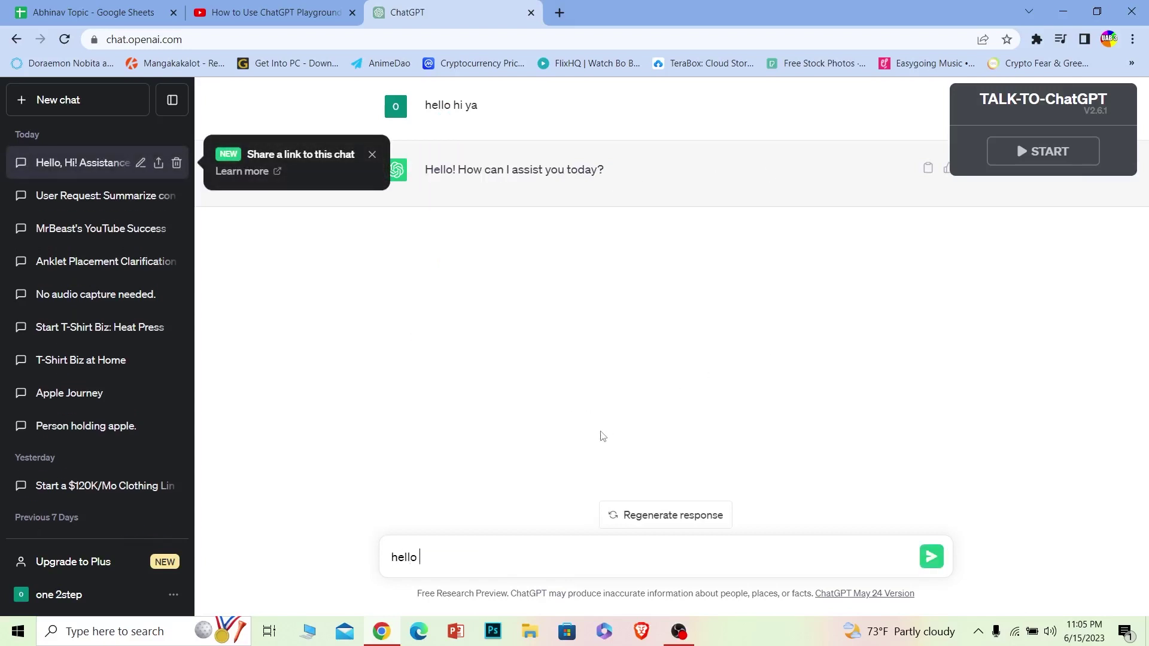
pyautogui.write('hi ')
pyautogui.write('how ')
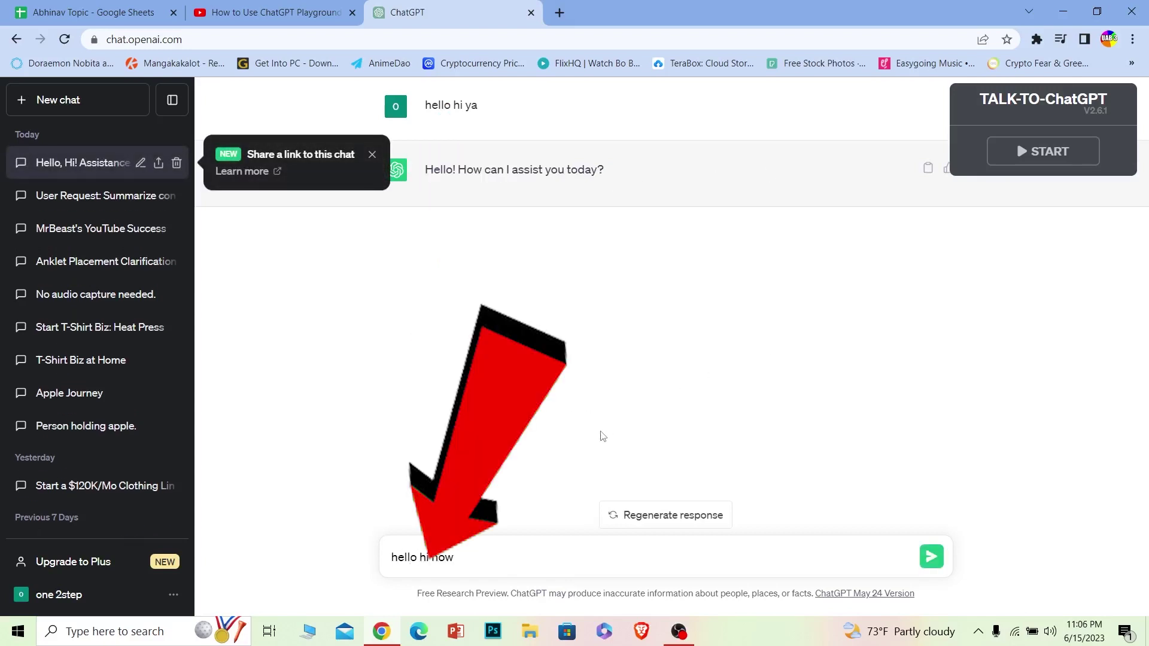
pyautogui.write('ar')
pyautogui.write('e y')
pyautogui.write('ou')
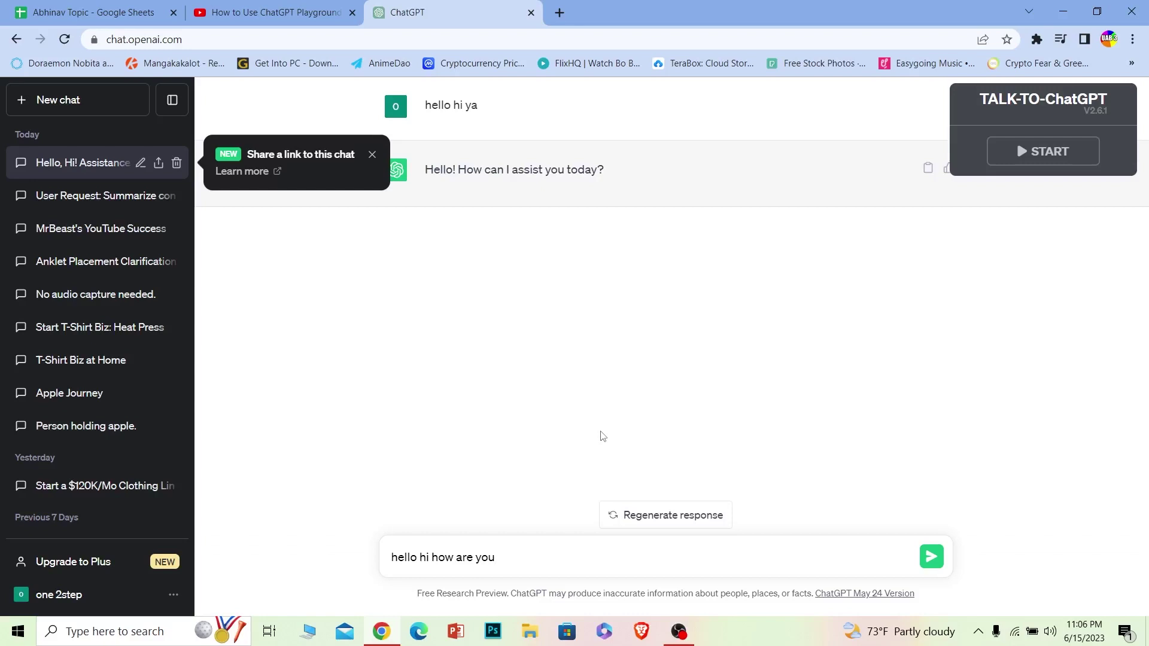
# Add a line break below 'hello hi how are you' without sending.
pyautogui.hotkey('shift', 'Return')
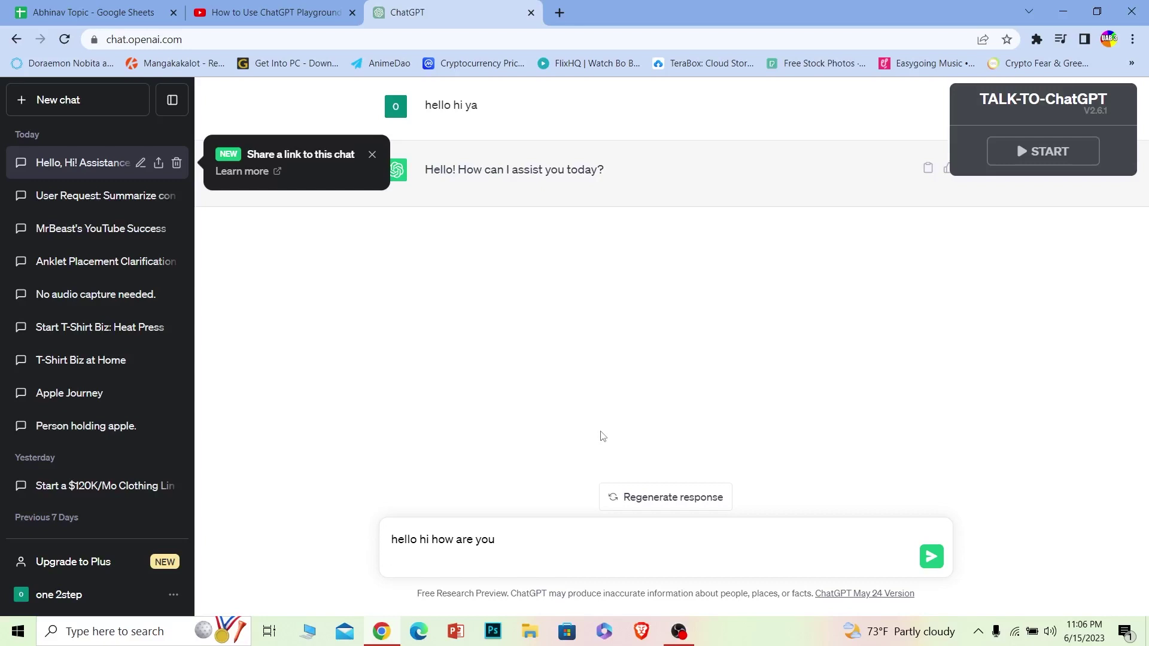
pyautogui.write('whaty is your nam')
pyautogui.write('e')
# Send the two-line 'hello hi how are you / whaty is your name' message and dismiss the share-a-link tip.
pyautogui.press('Return')
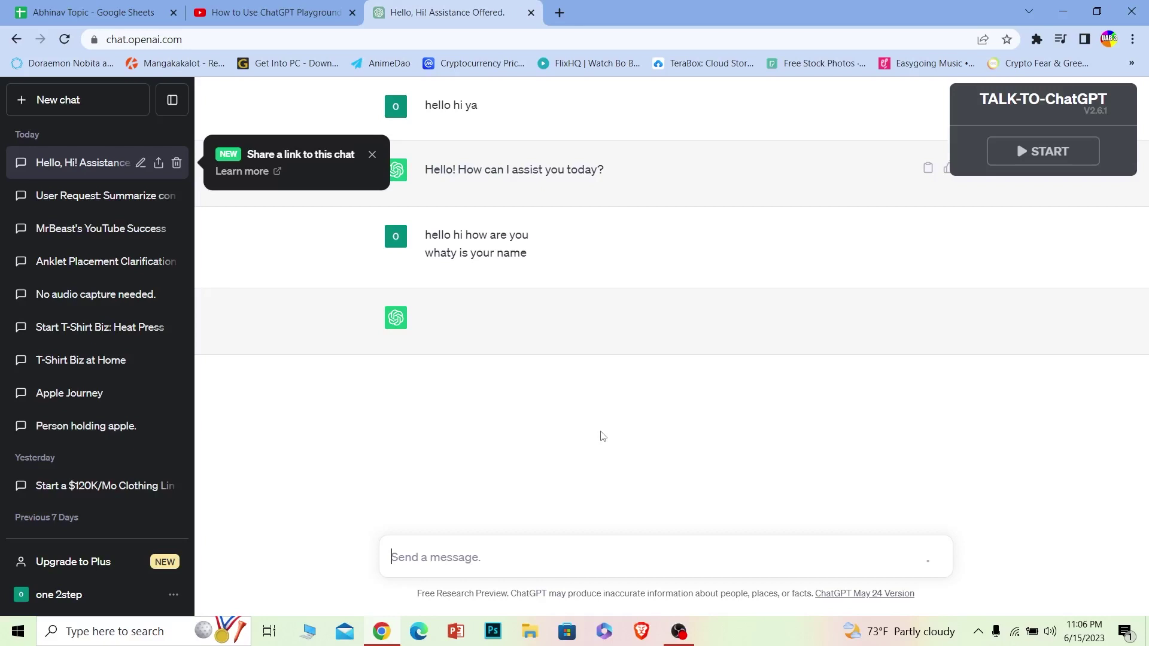
pyautogui.click(372, 155)
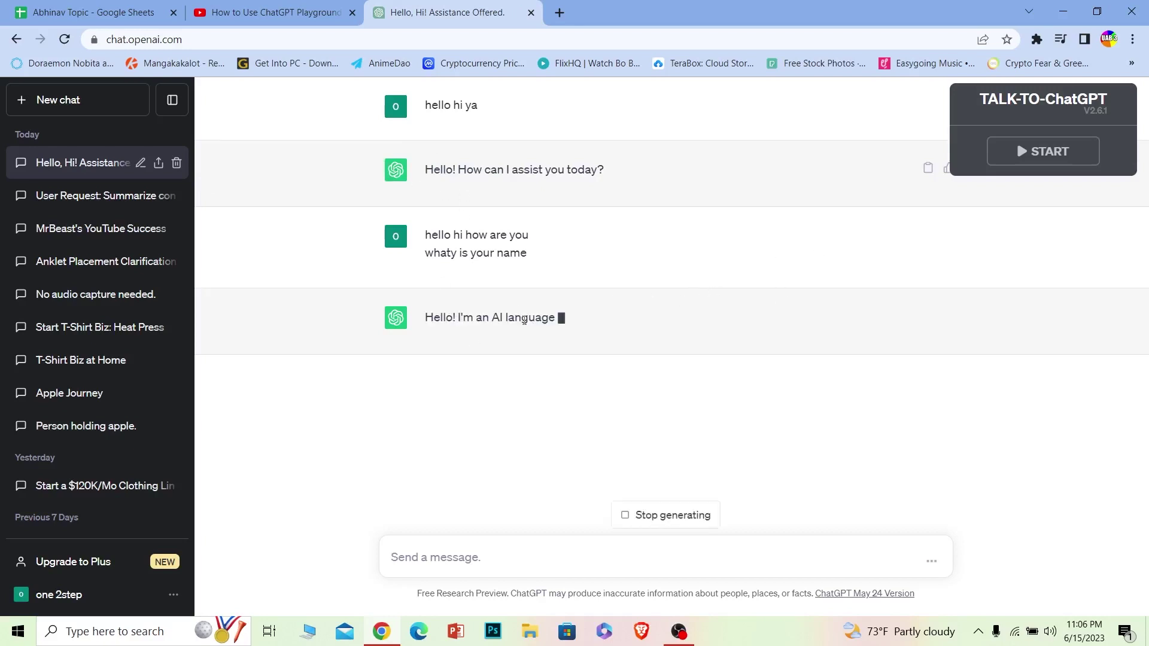